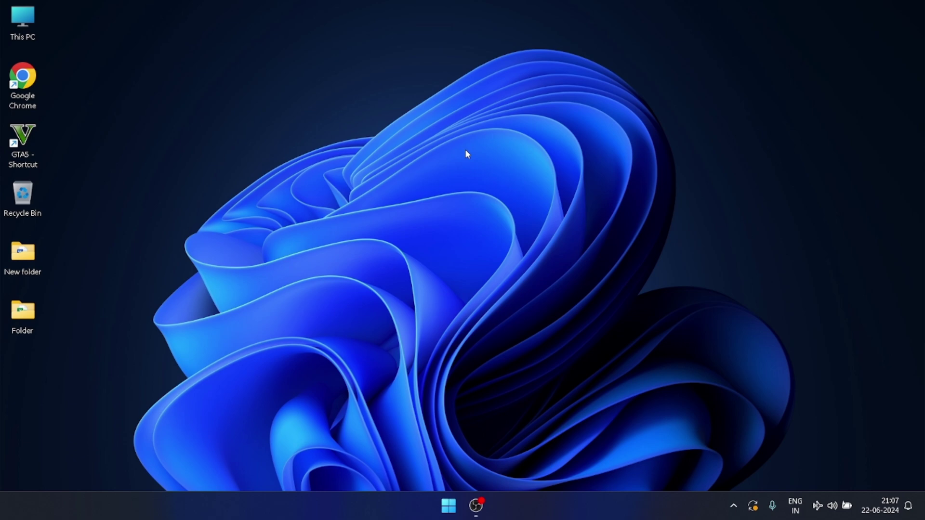
Step: Open Task Manager and filter its list of services by "sys"
{"action": "key", "text": "super"}
{"action": "type", "text": "task"}
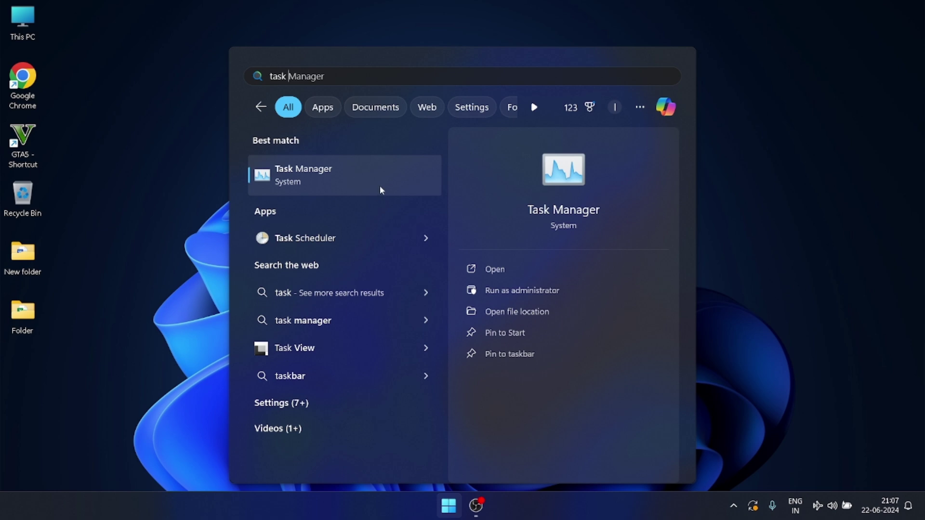
{"action": "key", "text": "Return"}
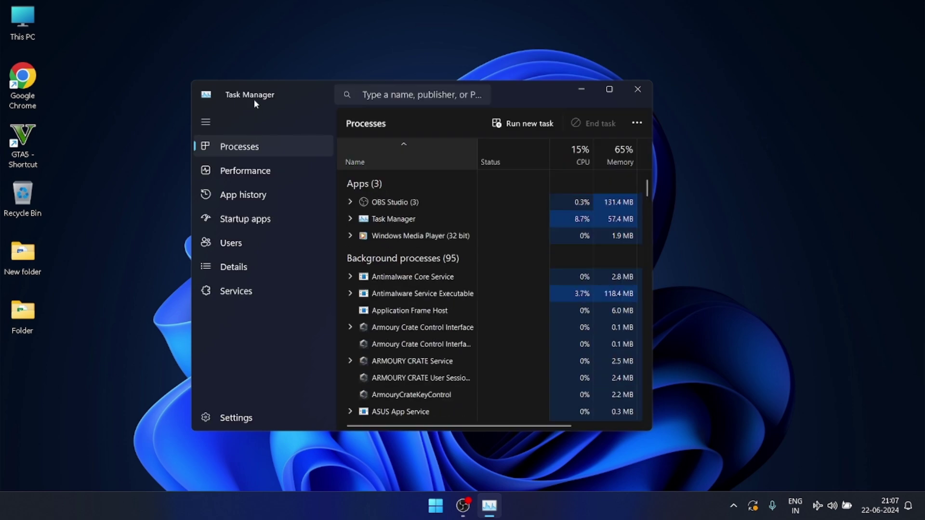
{"action": "left_click", "coordinate": [264, 294]}
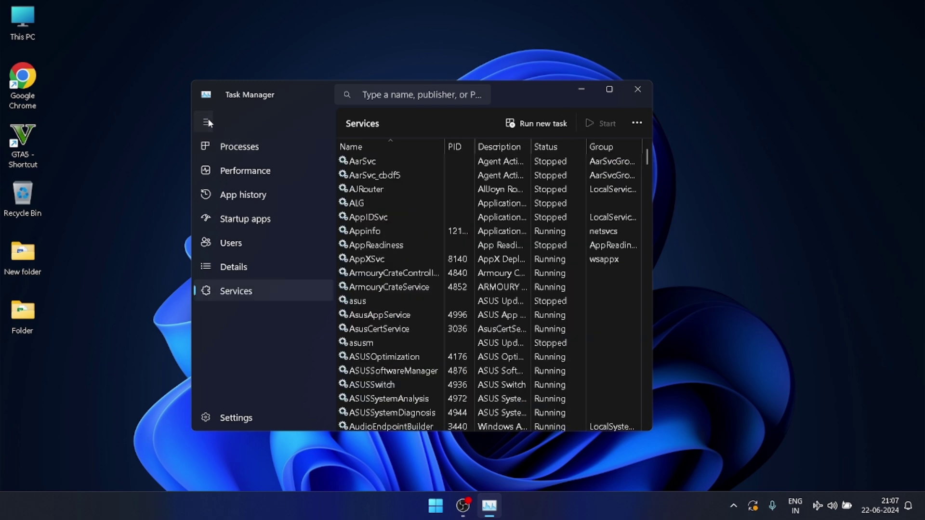
{"action": "left_click", "coordinate": [208, 123]}
{"action": "left_click", "coordinate": [208, 123]}
{"action": "scroll", "coordinate": [389, 234], "scroll_direction": "down", "scroll_amount": 20}
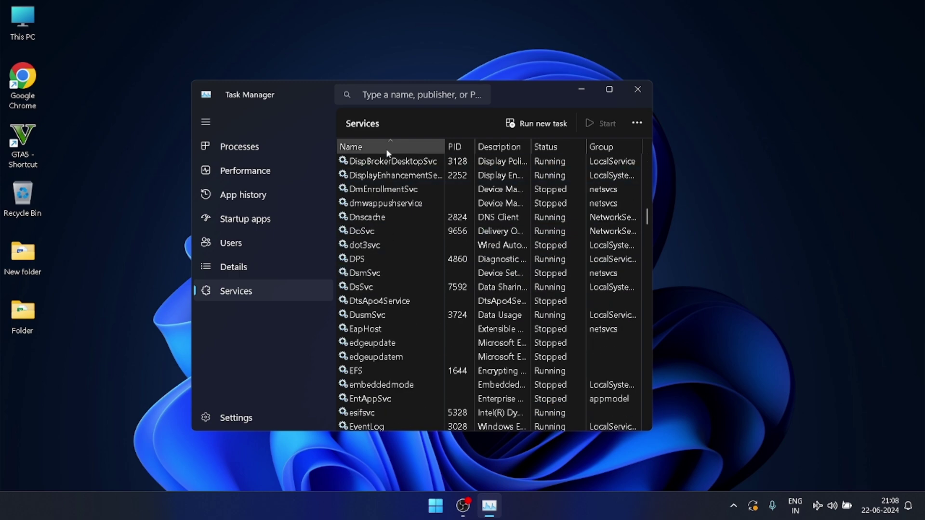
{"action": "left_click", "coordinate": [390, 103]}
{"action": "type", "text": "sys"}
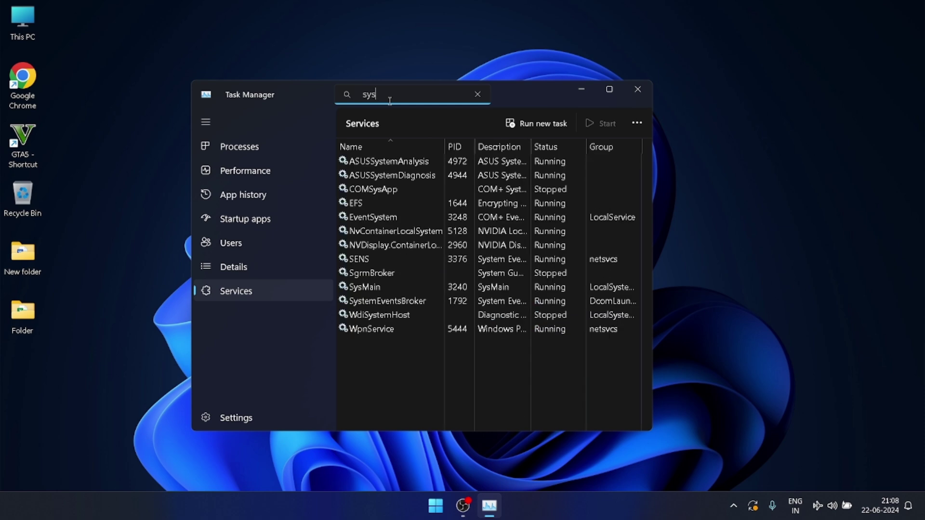
Step: View the process details of the SysMain service and return to the services list
{"action": "left_click", "coordinate": [386, 288]}
{"action": "right_click", "coordinate": [384, 287]}
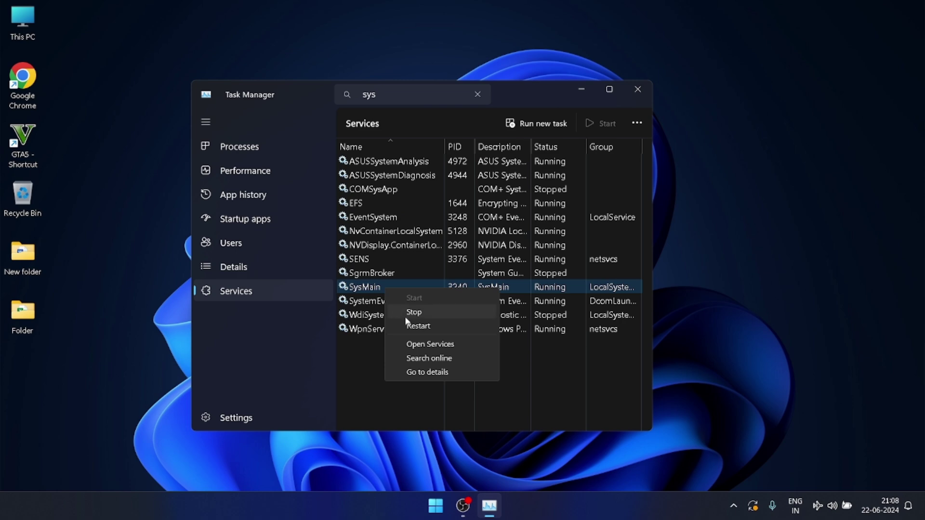
{"action": "left_click", "coordinate": [425, 372]}
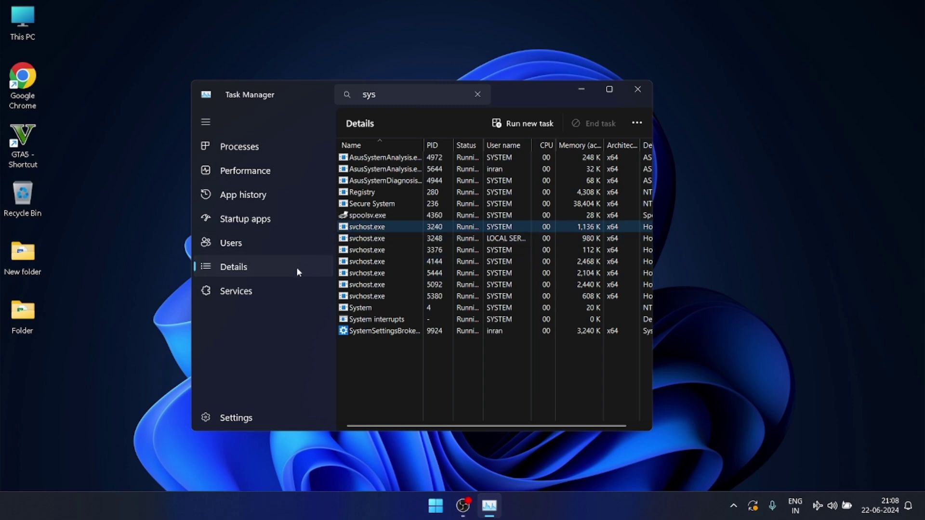
{"action": "left_click", "coordinate": [285, 295]}
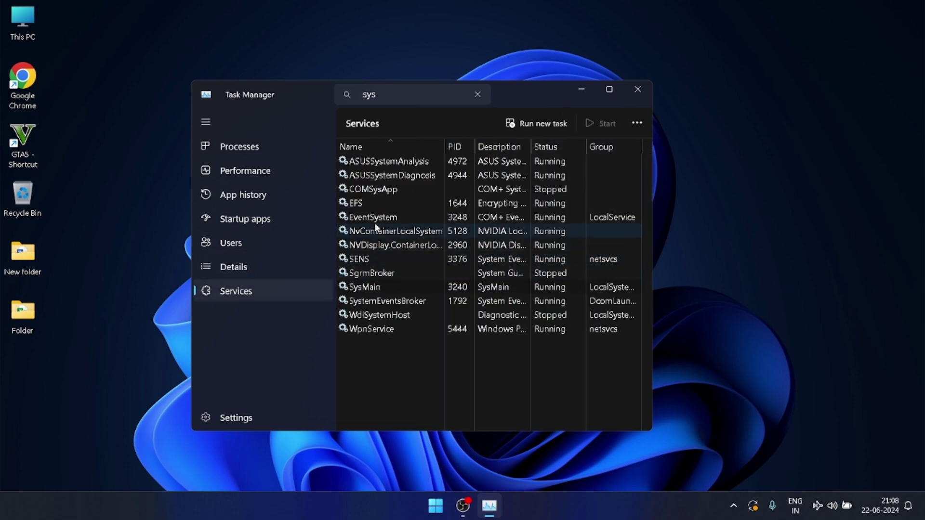
Step: Stop the SysMain service and close Task Manager
{"action": "left_click", "coordinate": [379, 287]}
{"action": "right_click", "coordinate": [379, 288]}
{"action": "left_click", "coordinate": [365, 289]}
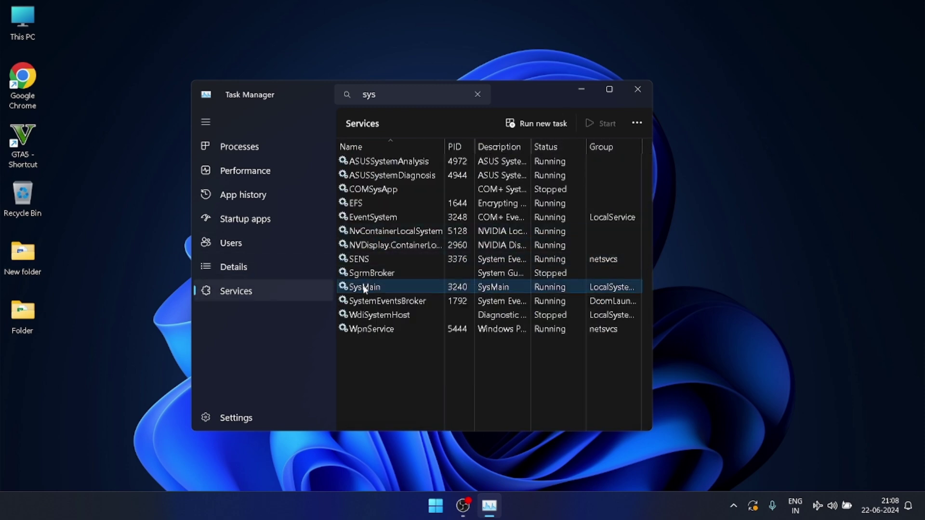
{"action": "right_click", "coordinate": [377, 291]}
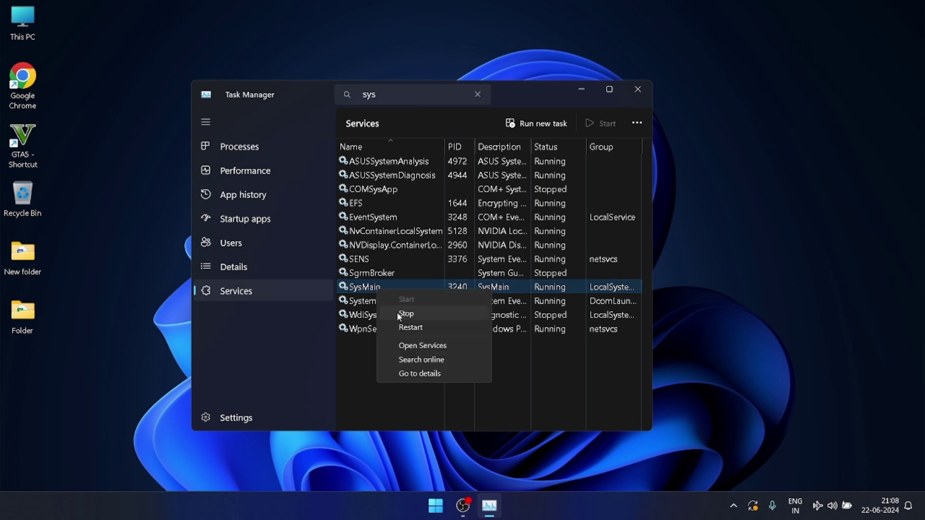
{"action": "left_click", "coordinate": [399, 314]}
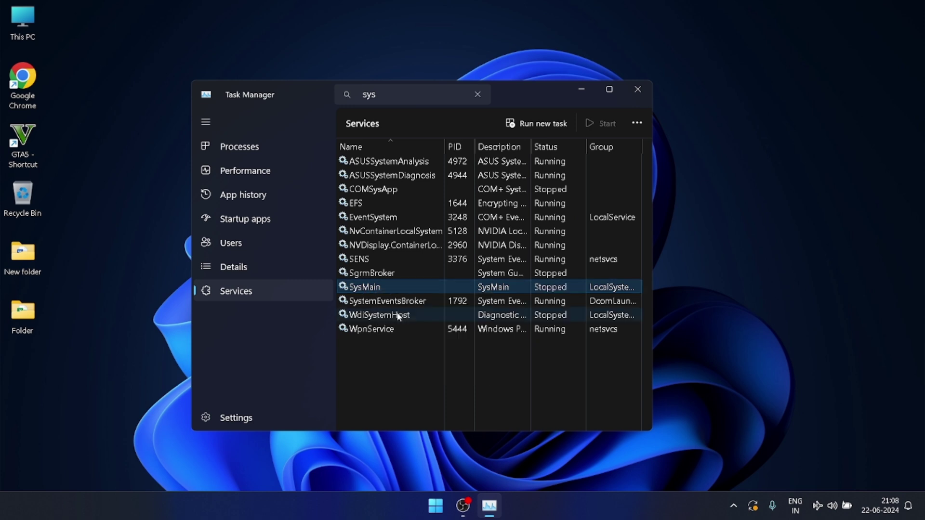
{"action": "right_click", "coordinate": [379, 287]}
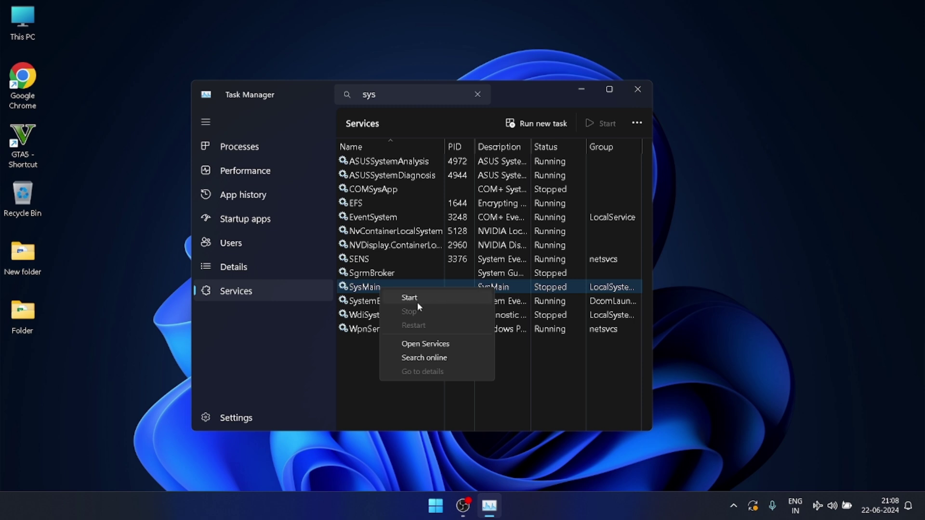
{"action": "left_click", "coordinate": [515, 378]}
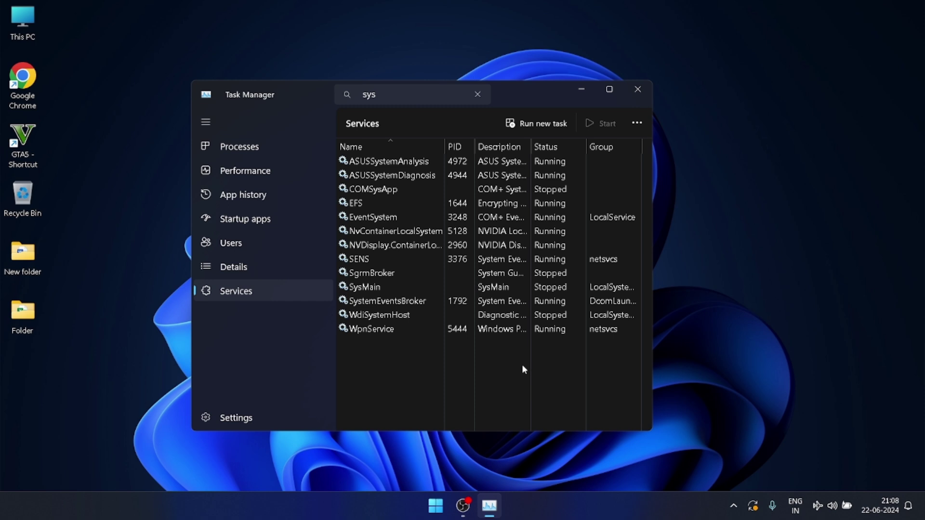
{"action": "left_click", "coordinate": [638, 89]}
{"action": "right_click", "coordinate": [366, 111]}
{"action": "left_click", "coordinate": [398, 148]}
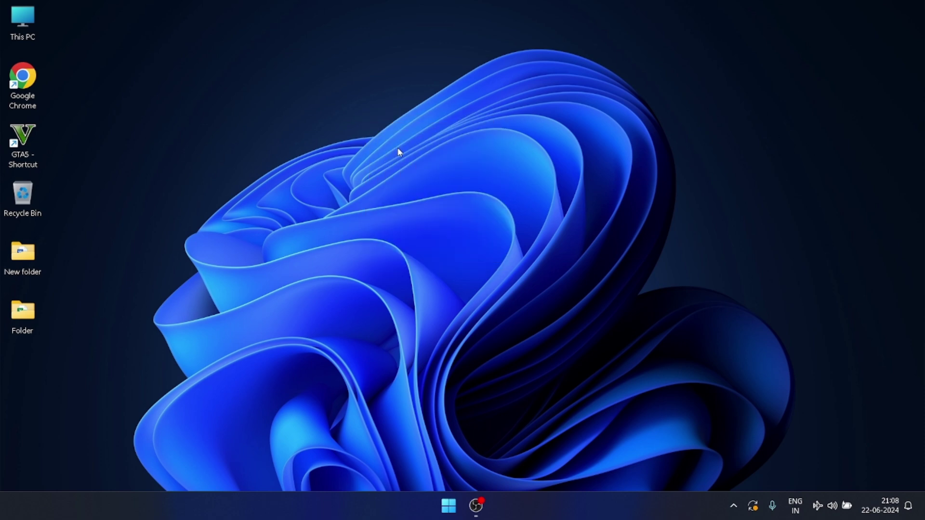
Step: Reopen Task Manager and review which apps are enabled or disabled at startup
{"action": "key", "text": "super"}
{"action": "type", "text": "task ma"}
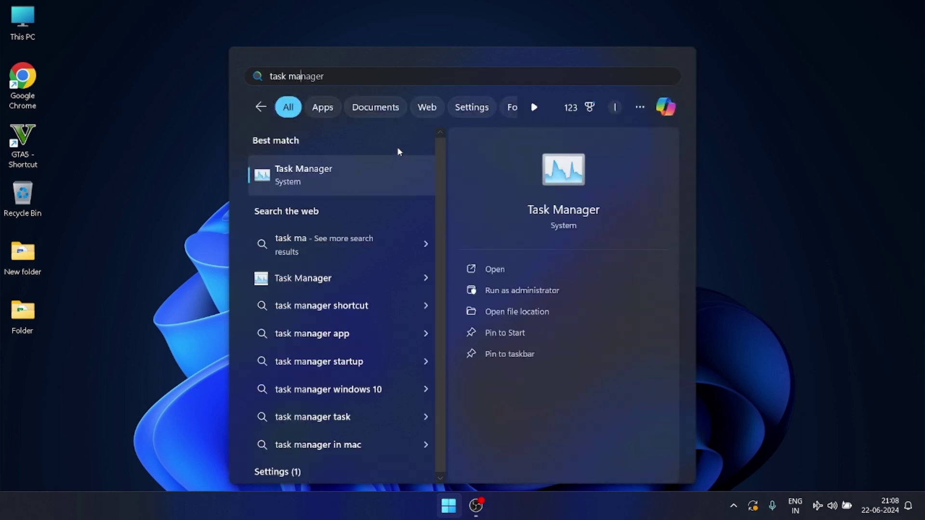
{"action": "left_click", "coordinate": [407, 168]}
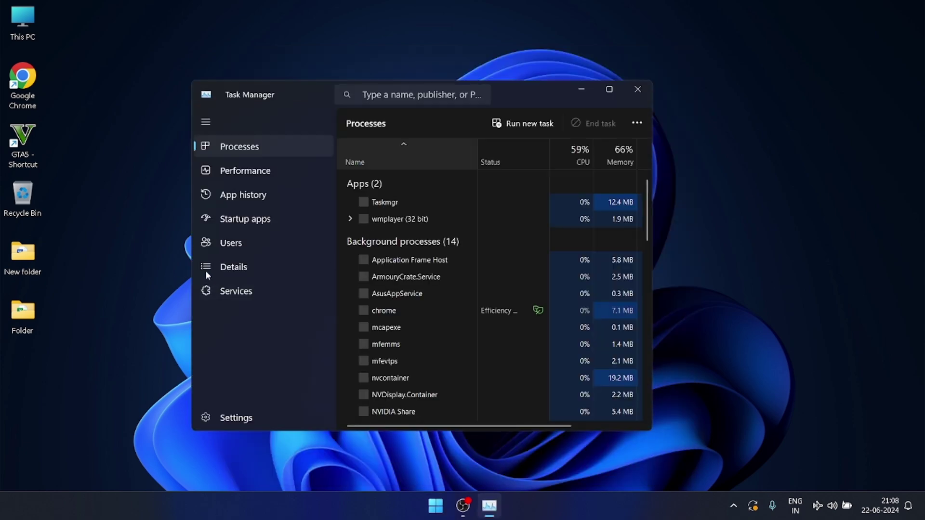
{"action": "left_click", "coordinate": [238, 225]}
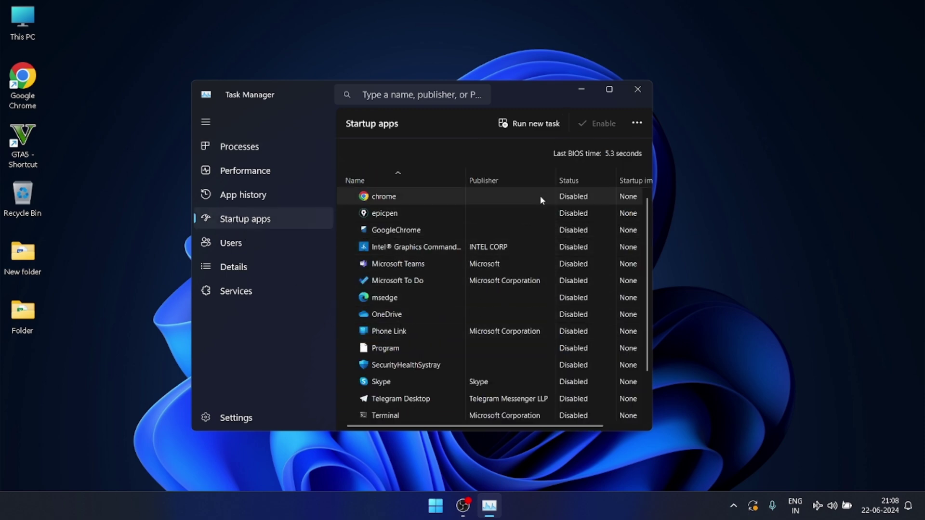
{"action": "scroll", "coordinate": [554, 270], "scroll_direction": "down", "scroll_amount": 1}
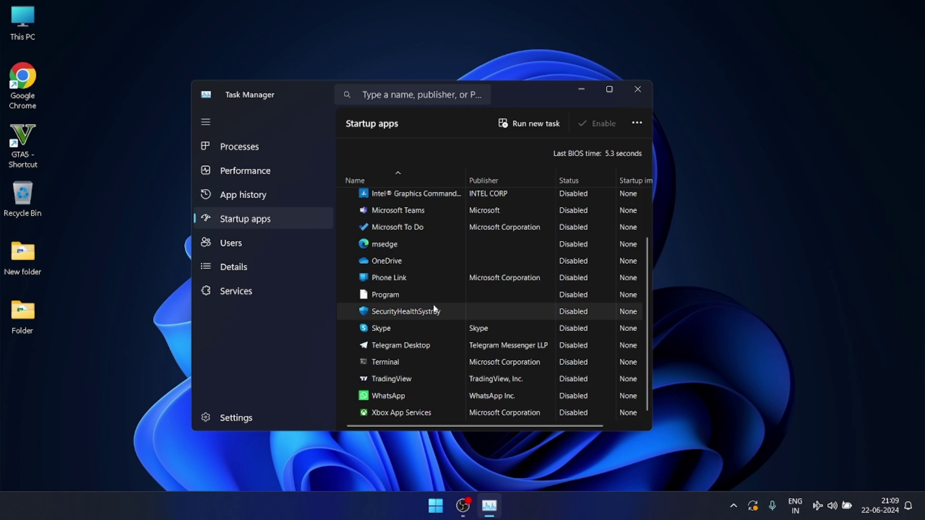
{"action": "scroll", "coordinate": [461, 357], "scroll_direction": "up", "scroll_amount": 2}
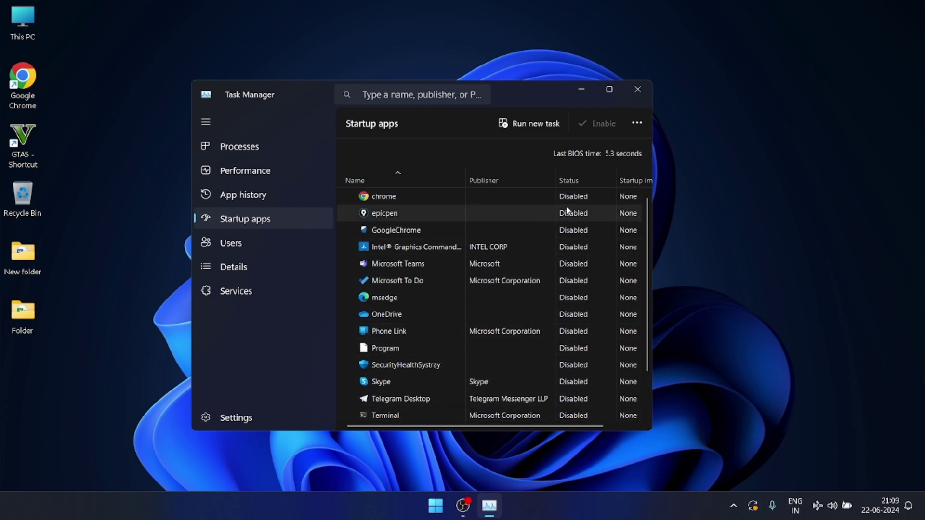
Step: Enable the chrome startup app and disable it again
{"action": "right_click", "coordinate": [569, 213]}
{"action": "right_click", "coordinate": [568, 196]}
{"action": "left_click", "coordinate": [581, 203]}
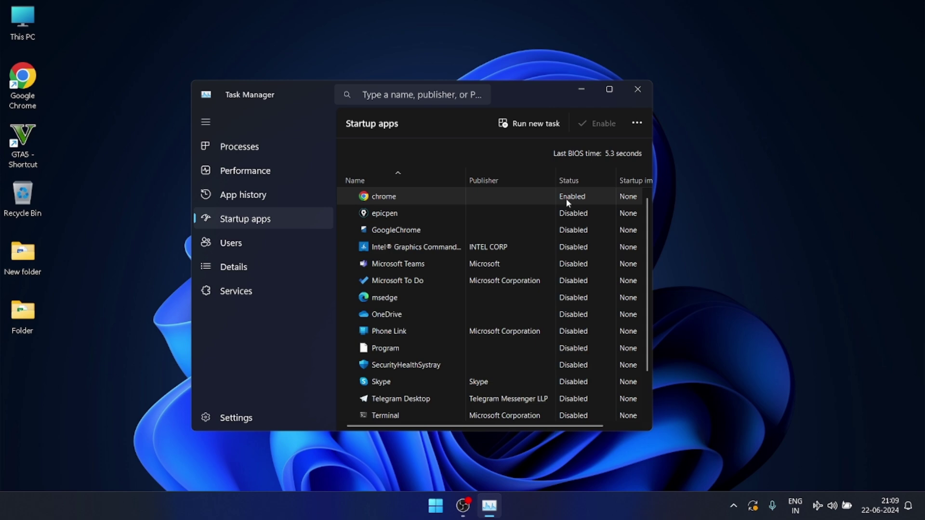
{"action": "right_click", "coordinate": [566, 199]}
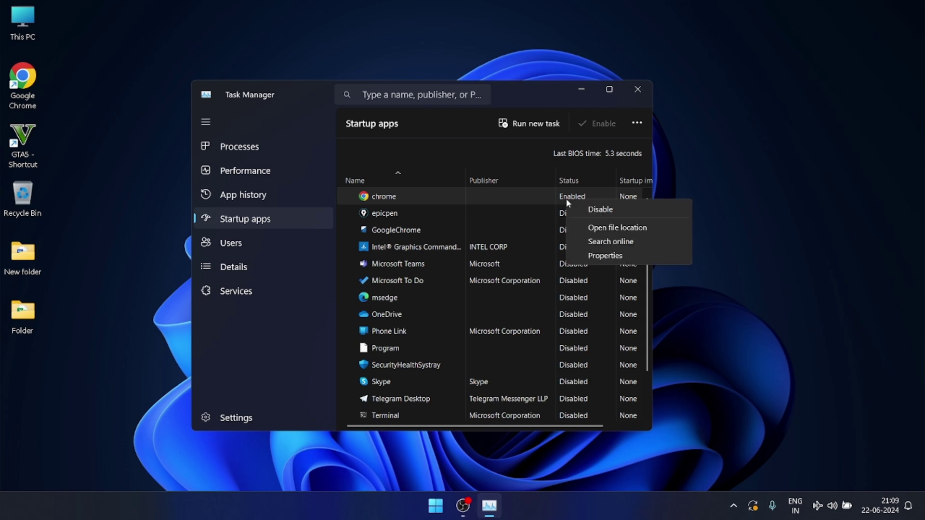
{"action": "left_click", "coordinate": [589, 210]}
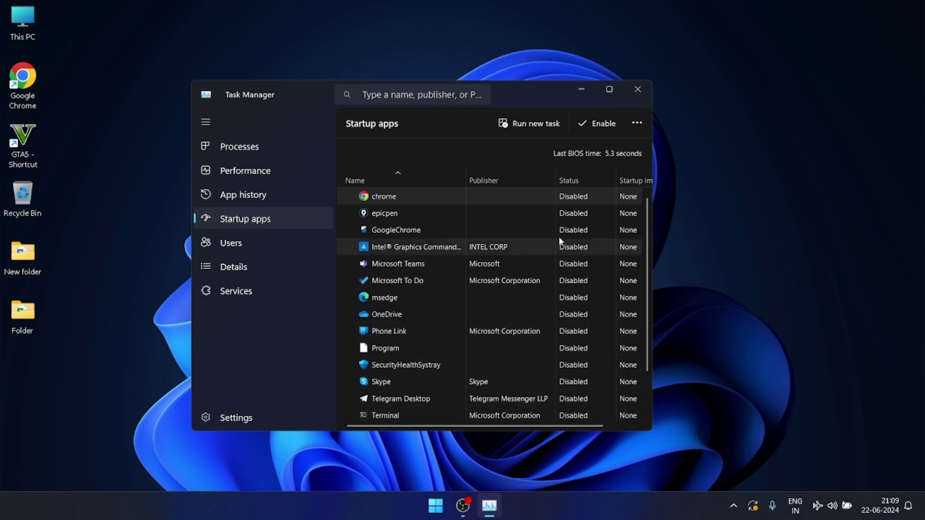
{"action": "left_click", "coordinate": [572, 212]}
Step: Dismiss the options for the msedge startup app and close Task Manager
{"action": "right_click", "coordinate": [578, 298]}
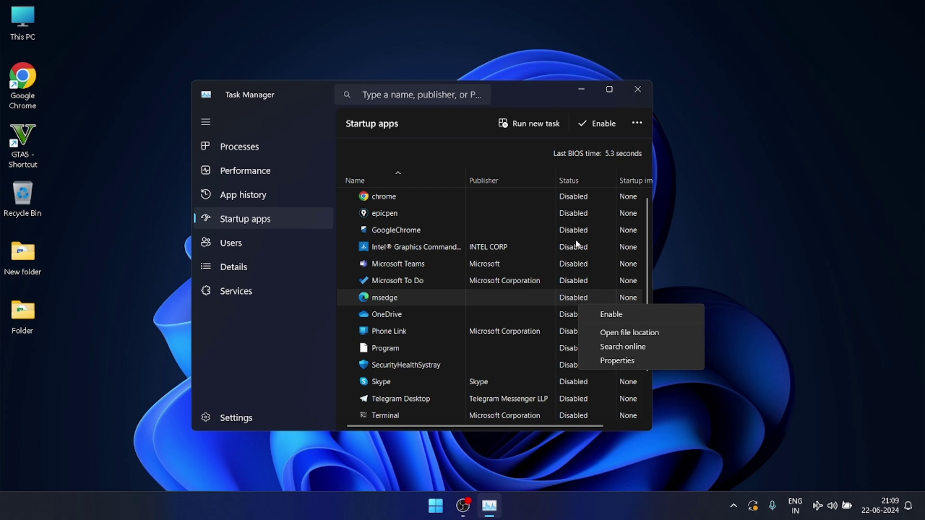
{"action": "left_click", "coordinate": [630, 100]}
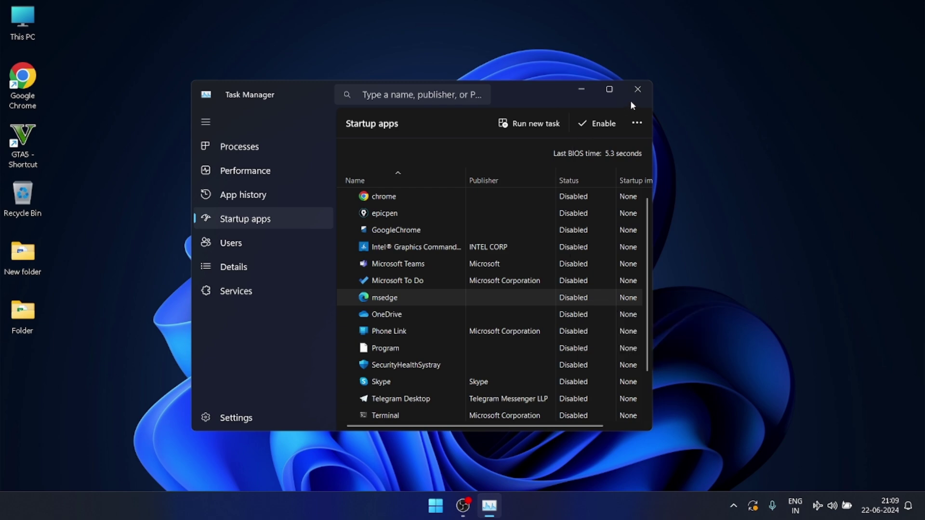
{"action": "left_click", "coordinate": [631, 96]}
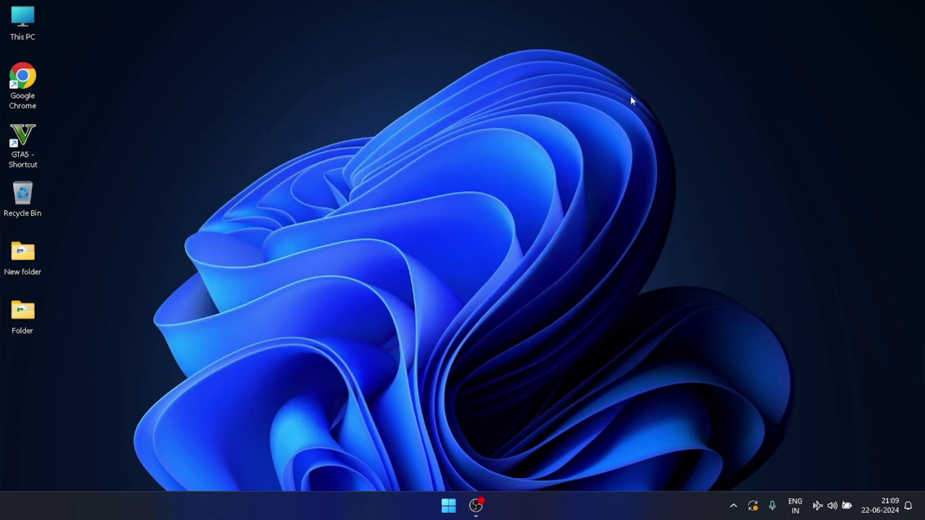
Step: Search Windows for "defr" and open Defragment and Optimize Drives
{"action": "key", "text": "super"}
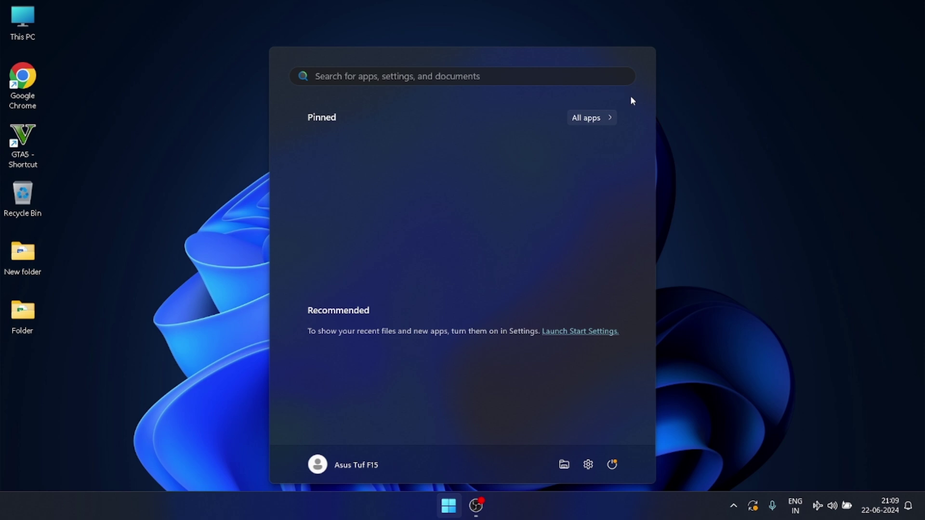
{"action": "type", "text": "def"}
{"action": "key", "text": "BackSpace"}
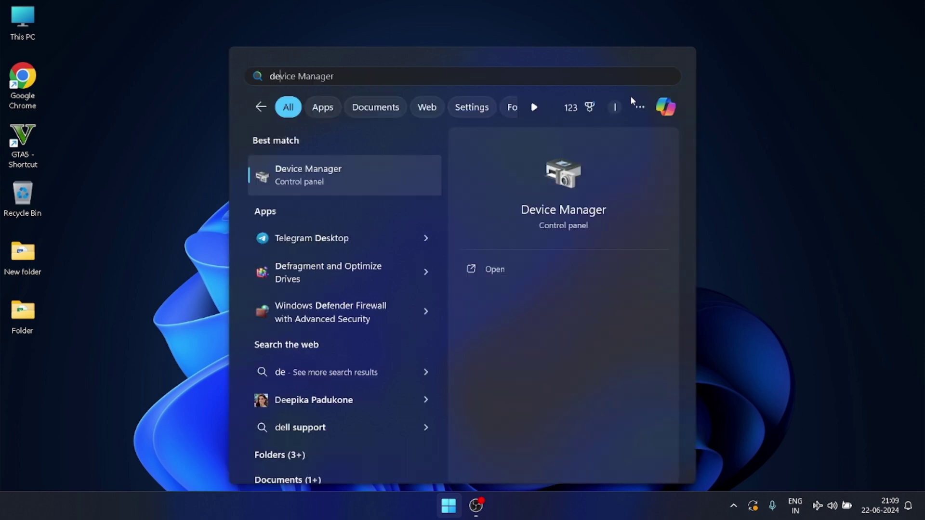
{"action": "type", "text": "fr"}
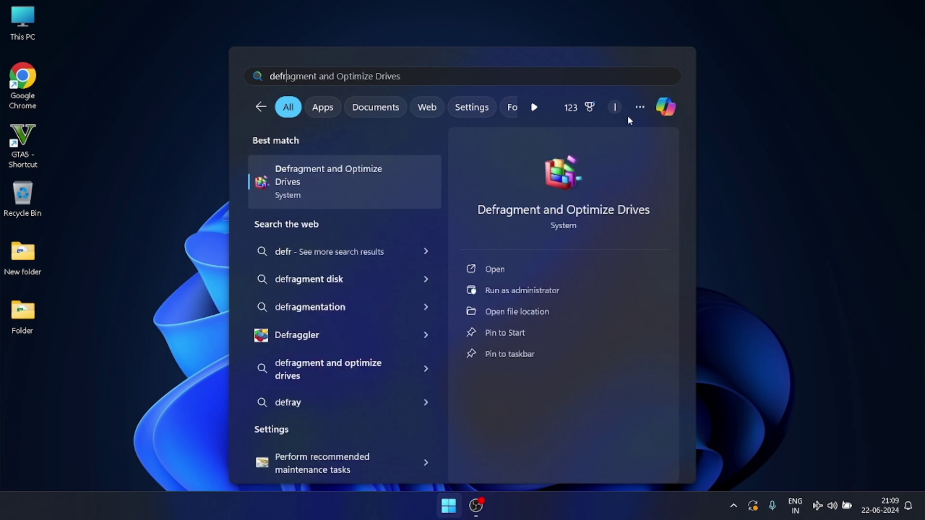
{"action": "left_click", "coordinate": [357, 180]}
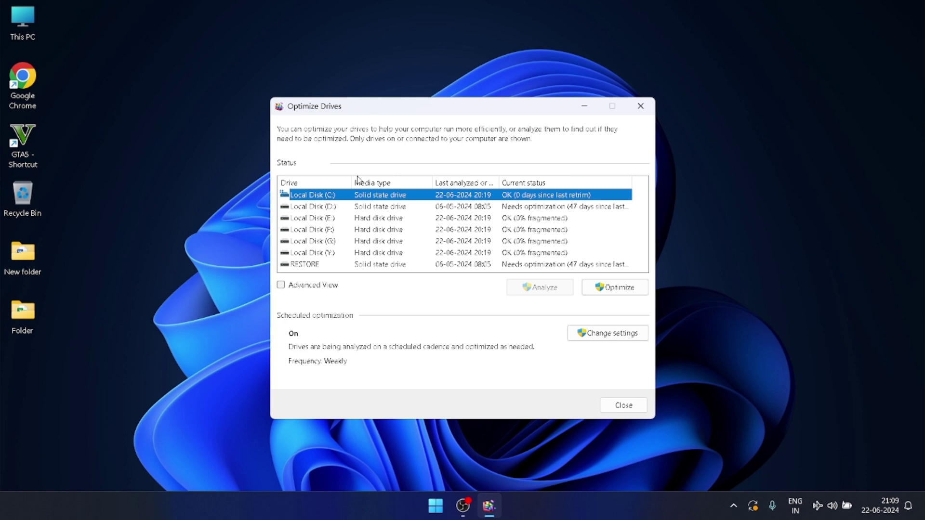
Step: Optimize the system drive, Local Disk (C:)
{"action": "left_click", "coordinate": [366, 208]}
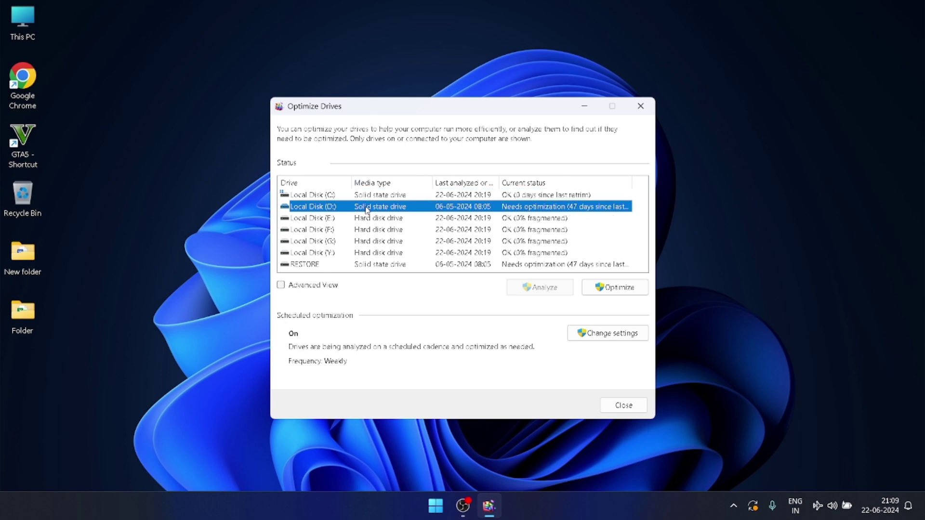
{"action": "left_click", "coordinate": [336, 198]}
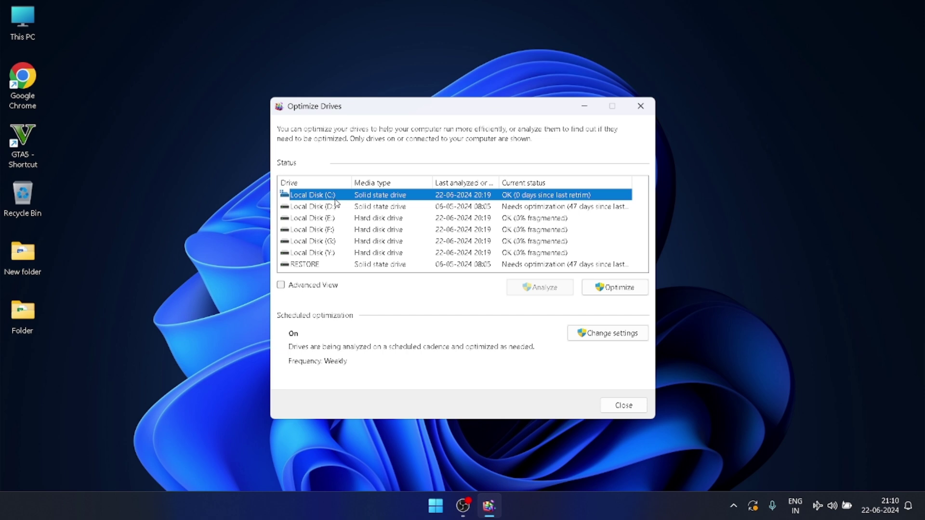
{"action": "left_click", "coordinate": [608, 292]}
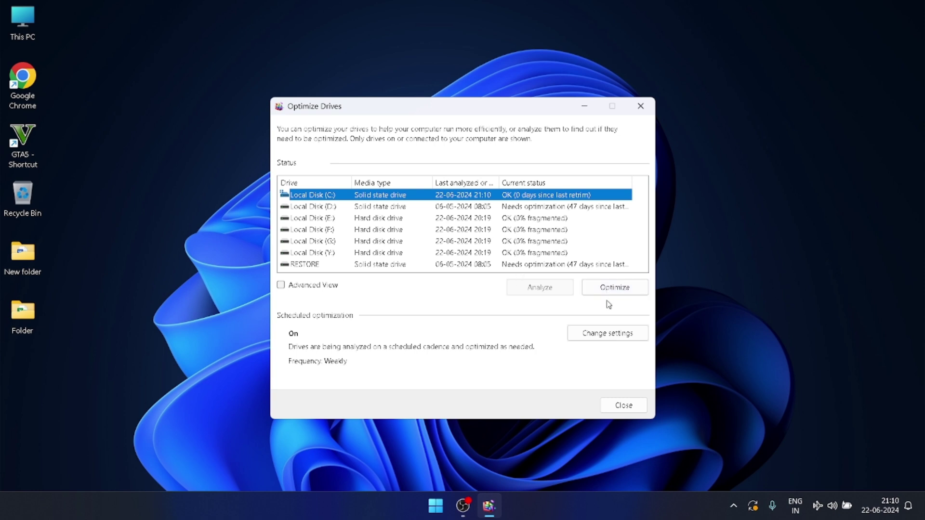
{"action": "left_click", "coordinate": [610, 291]}
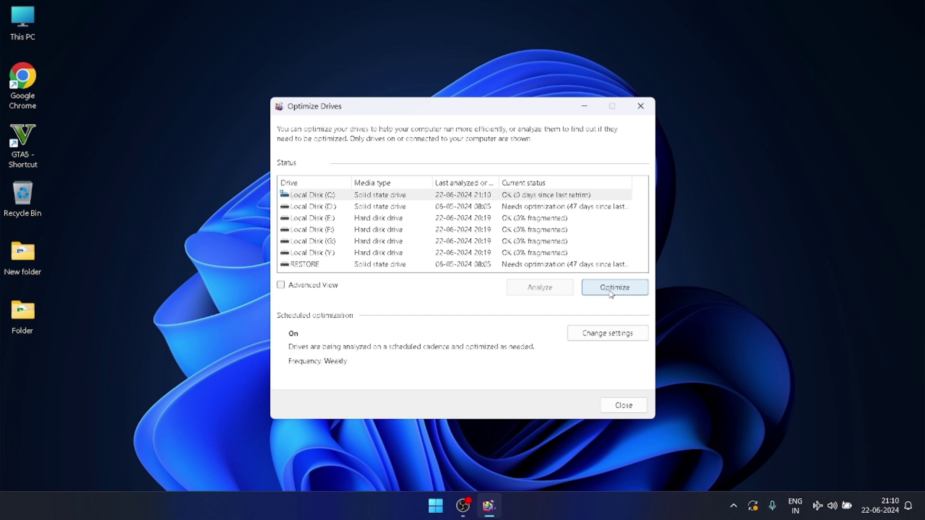
{"action": "left_click", "coordinate": [610, 292]}
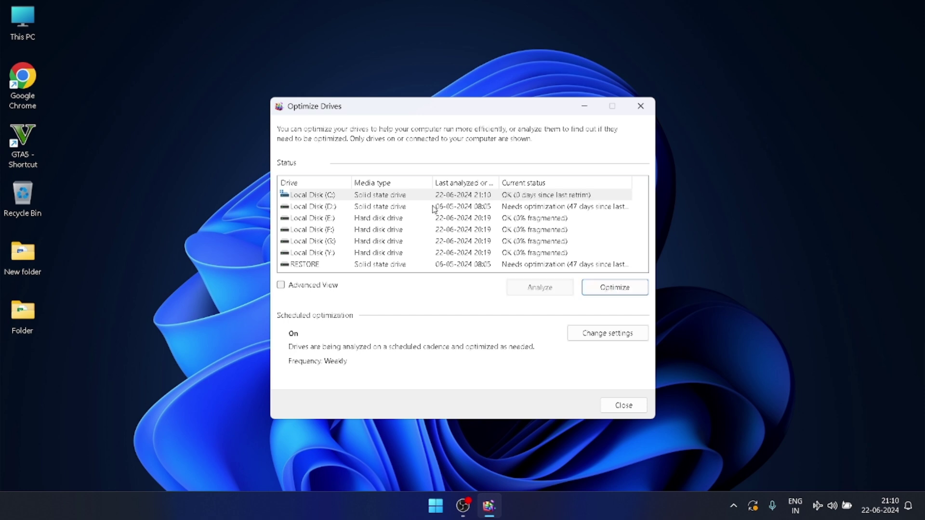
Step: Start optimizing Local Disk (D:) and Local Disk (E:)
{"action": "left_click", "coordinate": [435, 209]}
{"action": "left_click", "coordinate": [606, 291]}
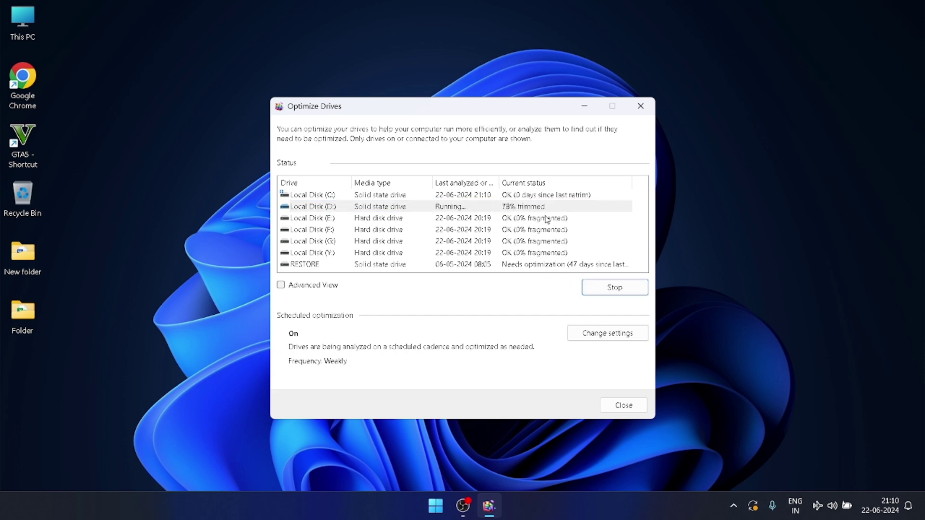
{"action": "left_click", "coordinate": [488, 219]}
{"action": "left_click", "coordinate": [600, 289]}
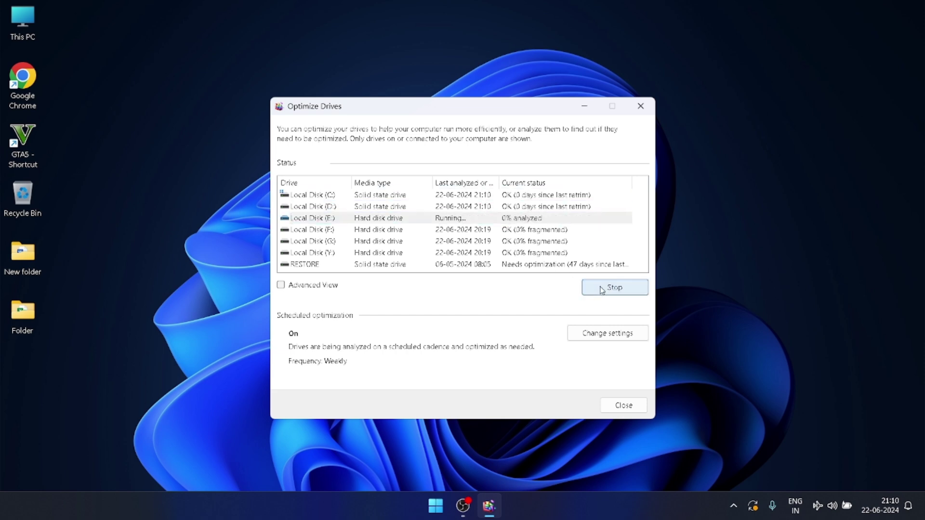
Step: Start optimizing Local Disks (F:), (G:) and (Y:), and close the Optimize Drives window
{"action": "left_click", "coordinate": [452, 230]}
{"action": "left_click", "coordinate": [595, 289]}
{"action": "left_click", "coordinate": [434, 241]}
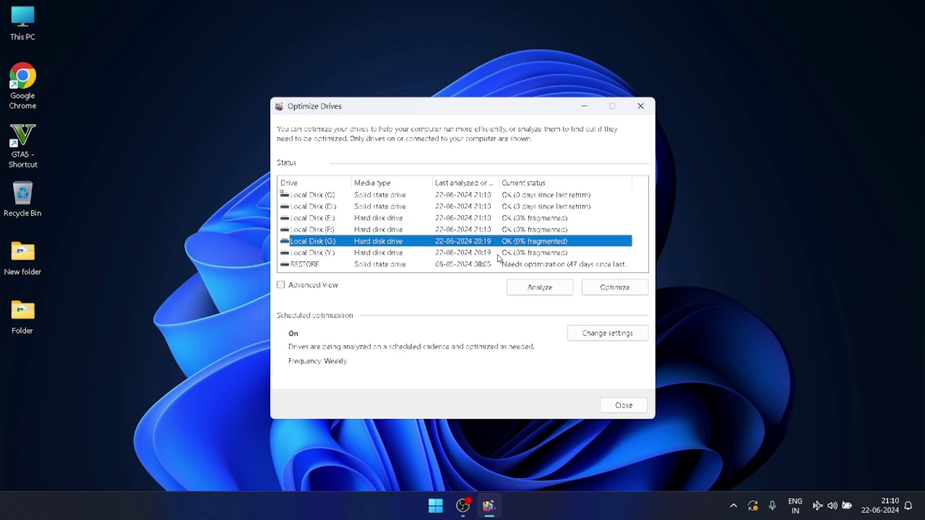
{"action": "left_click", "coordinate": [605, 288]}
{"action": "left_click", "coordinate": [483, 253]}
{"action": "left_click", "coordinate": [614, 287]}
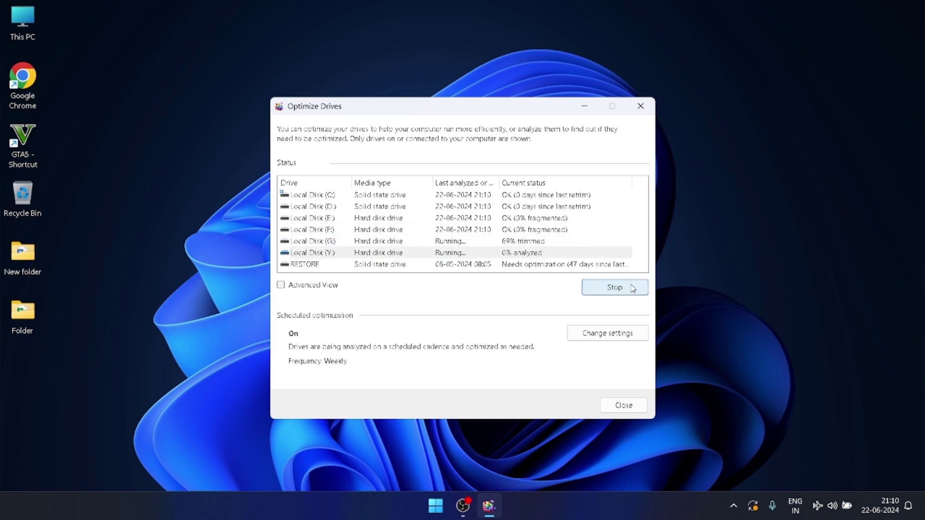
{"action": "left_click", "coordinate": [487, 265]}
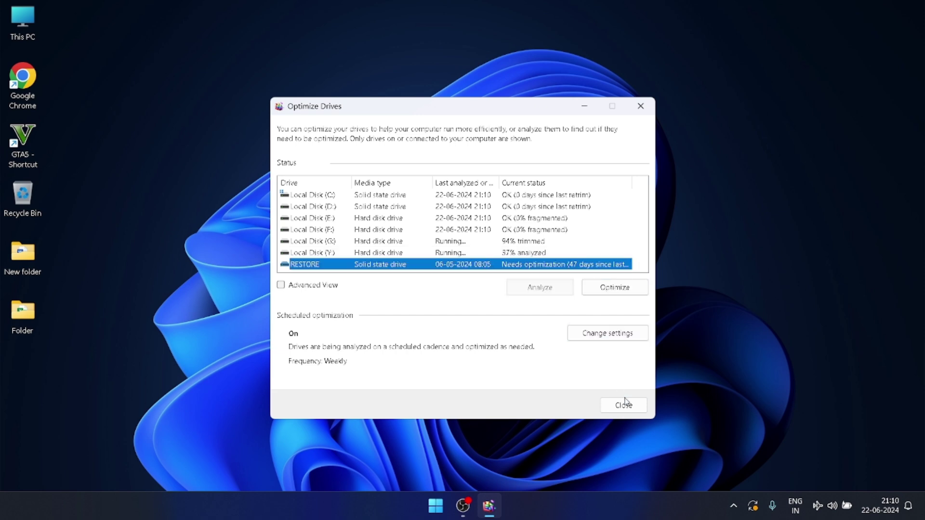
{"action": "left_click", "coordinate": [624, 405]}
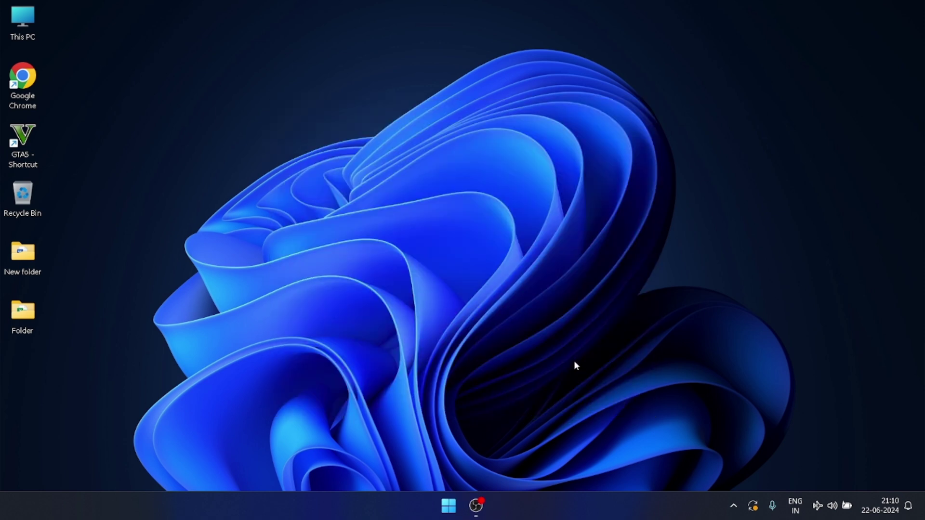